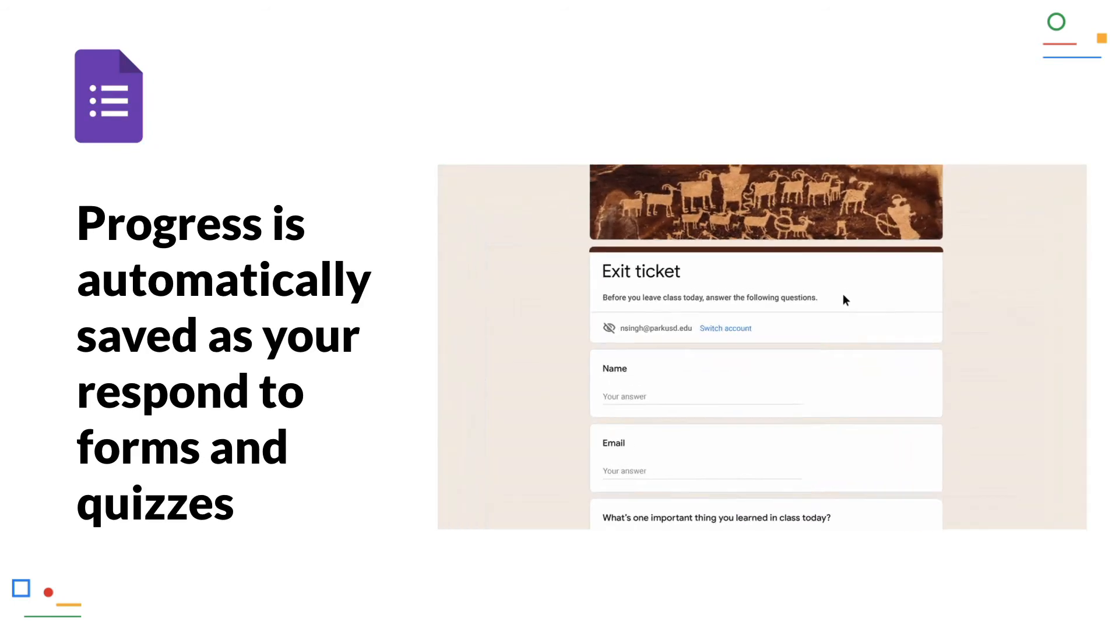
# Fill in the Name answer on the Exit ticket so Forms auto-saves the response as a draft.
pyautogui.click(587, 391)
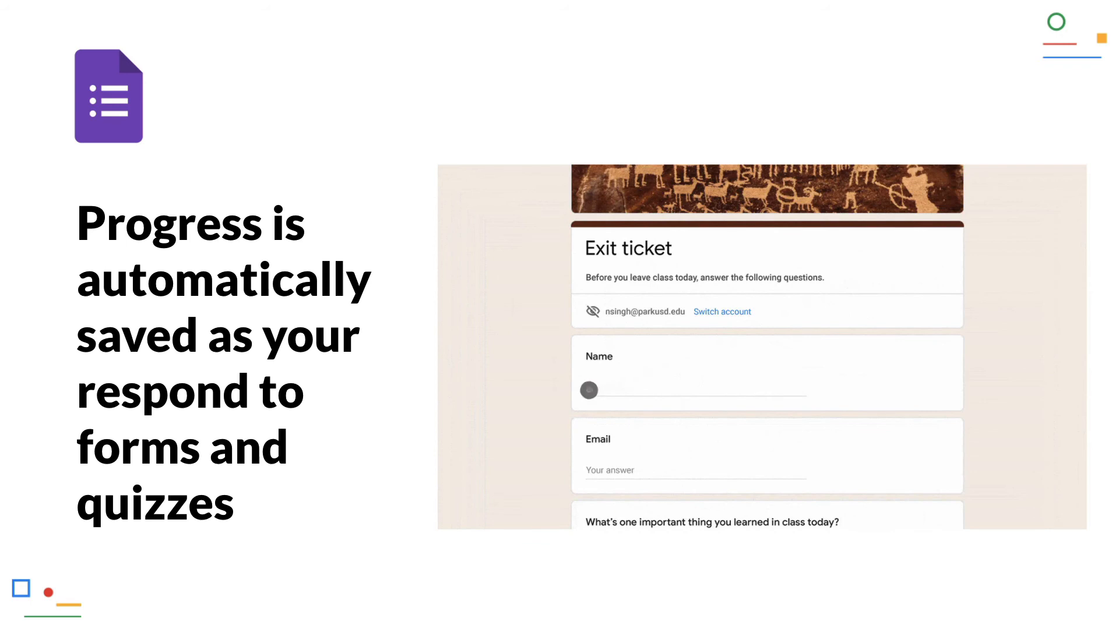
pyautogui.write('Johanna Smith')
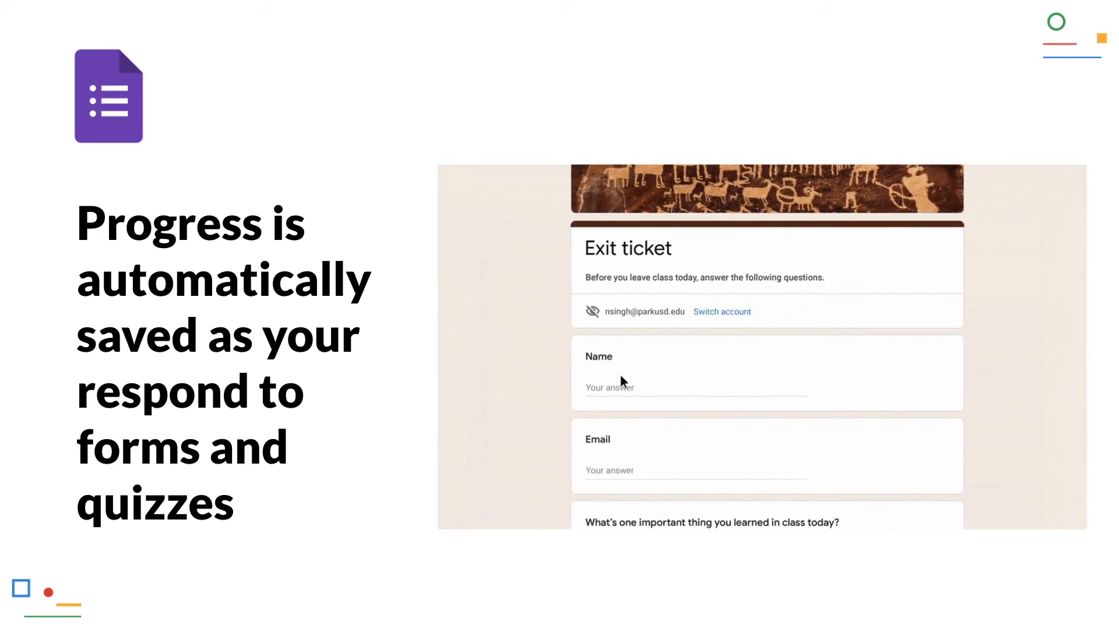
pyautogui.click(587, 391)
pyautogui.write('Johanna S')
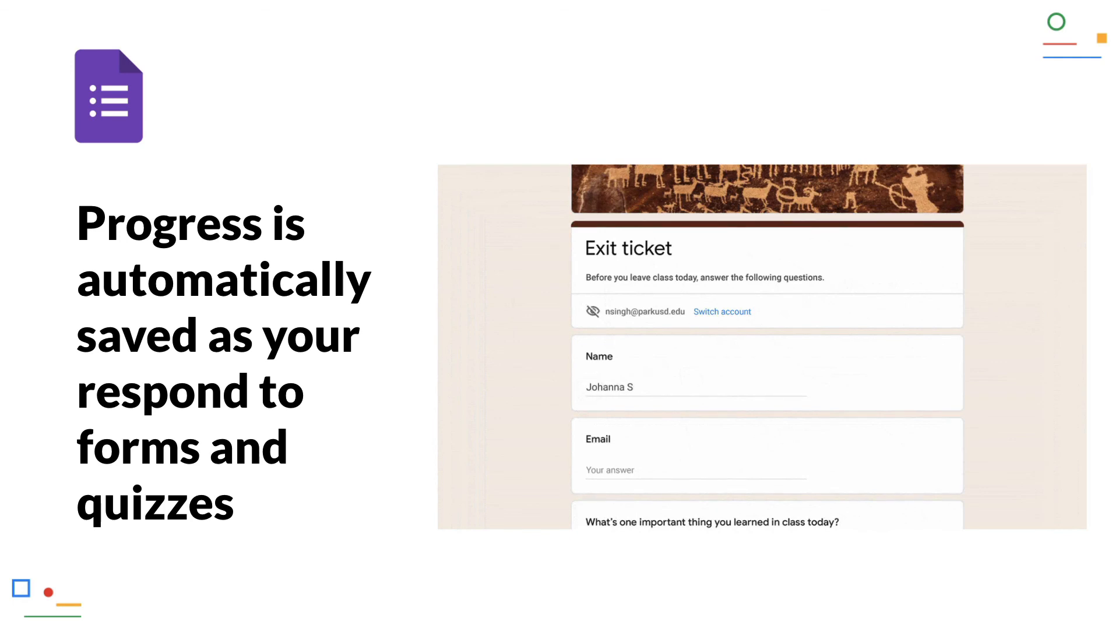
pyautogui.write('mith')
pyautogui.click(588, 390)
pyautogui.write('Johanna Smith')
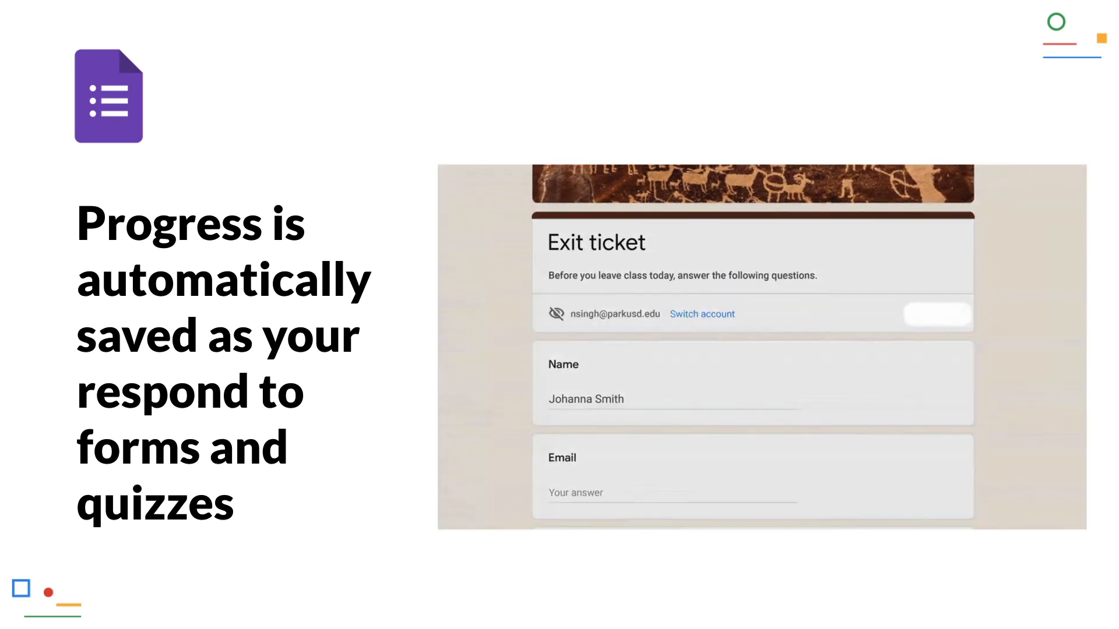